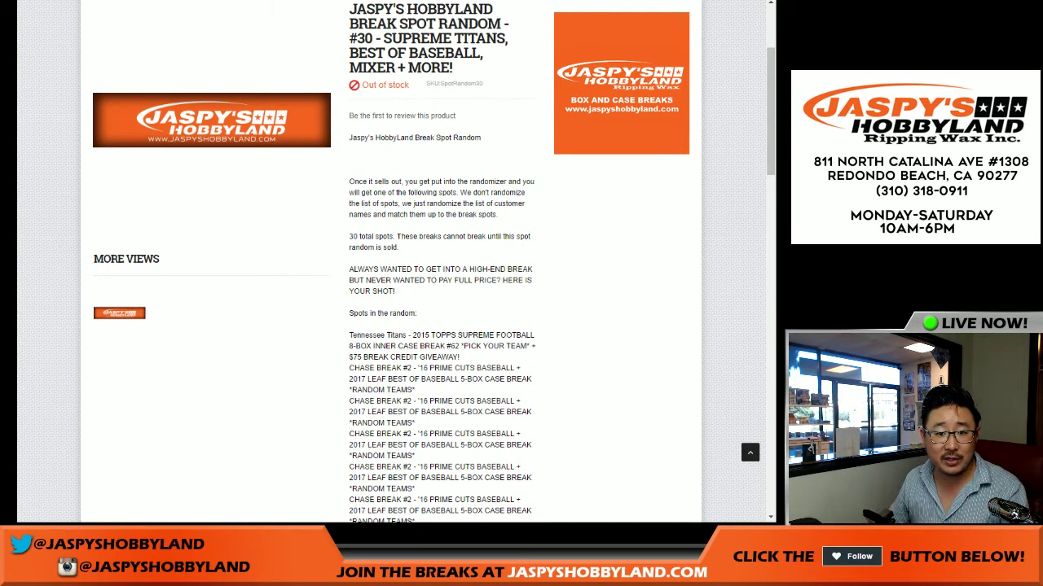
- Review the 30 break spots on the Spot Random #30 page, then move to the buyer-name list randomizer
scroll(391, 260, down, 15)
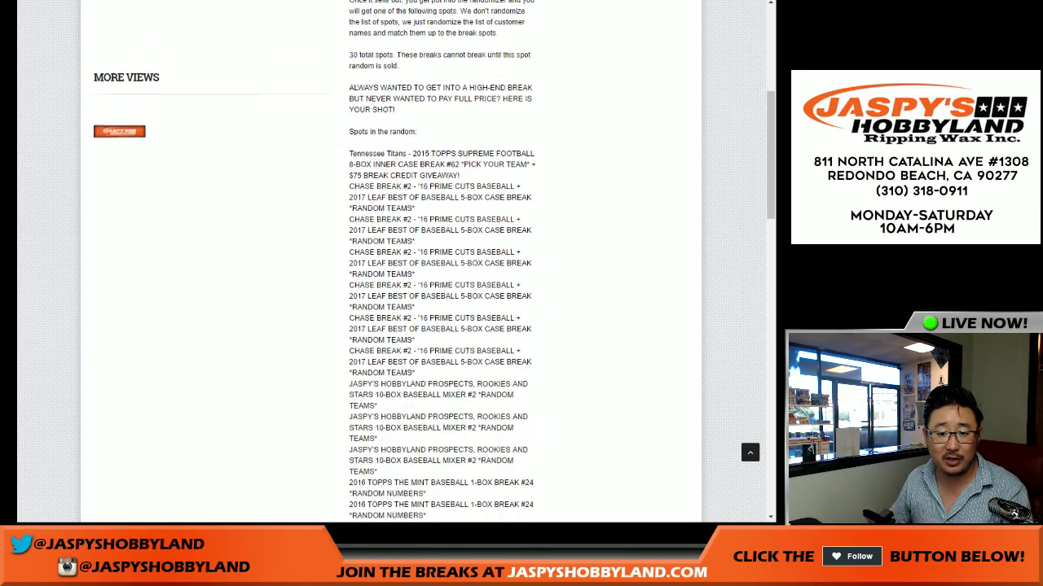
scroll(391, 261, down, 1)
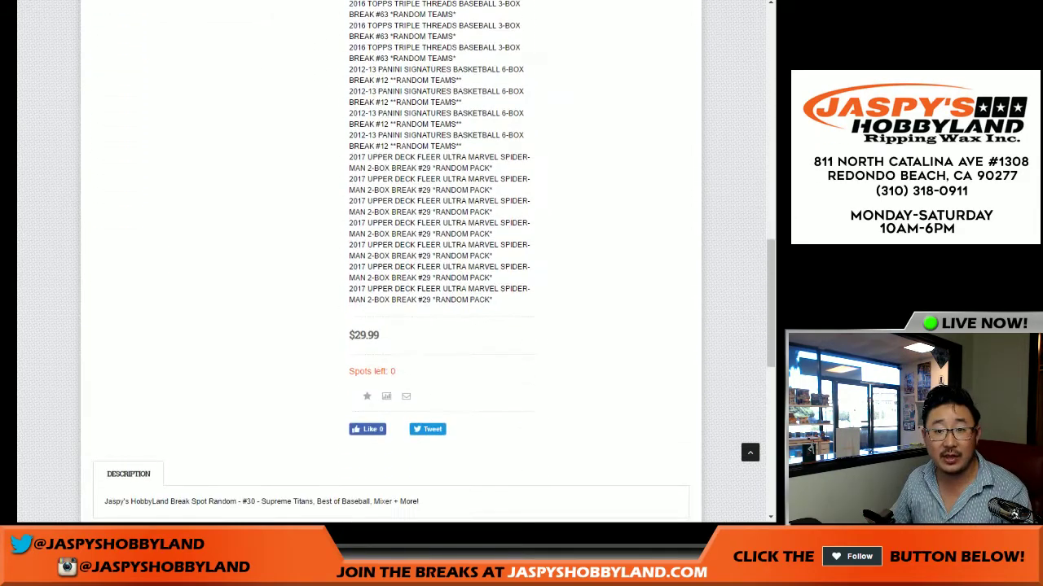
scroll(391, 260, up, 15)
key(ctrl+Tab)
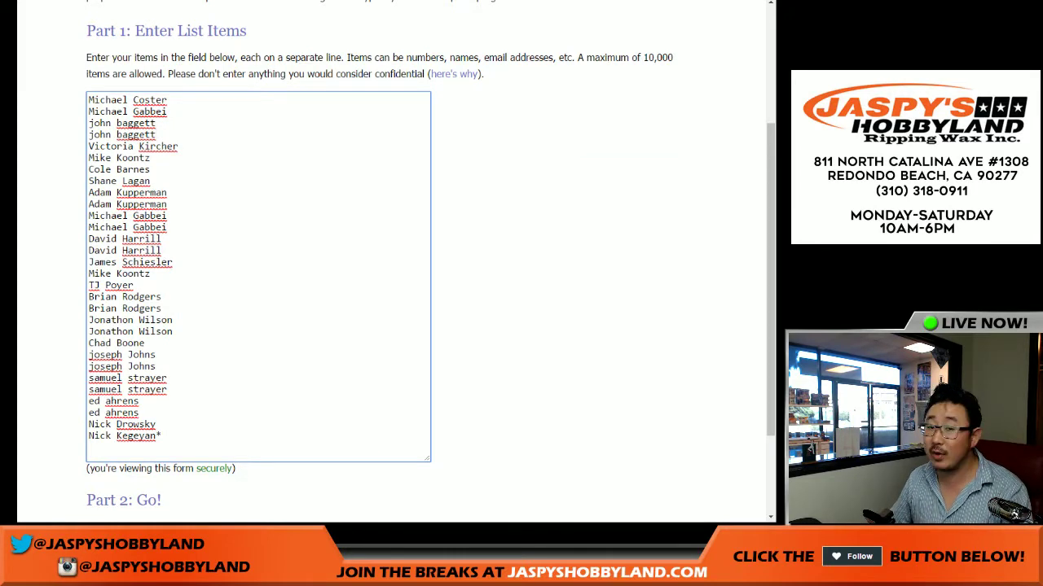
- In the break sheet, select the Chase Break rows 2–7, then the mixer rows 8–10
key(ctrl+Tab)
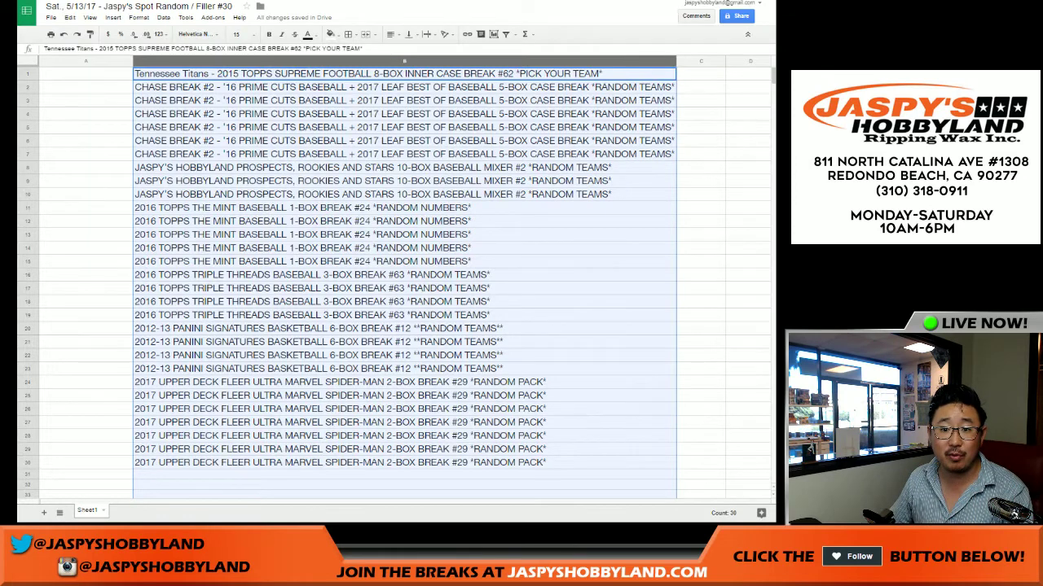
click(27, 73)
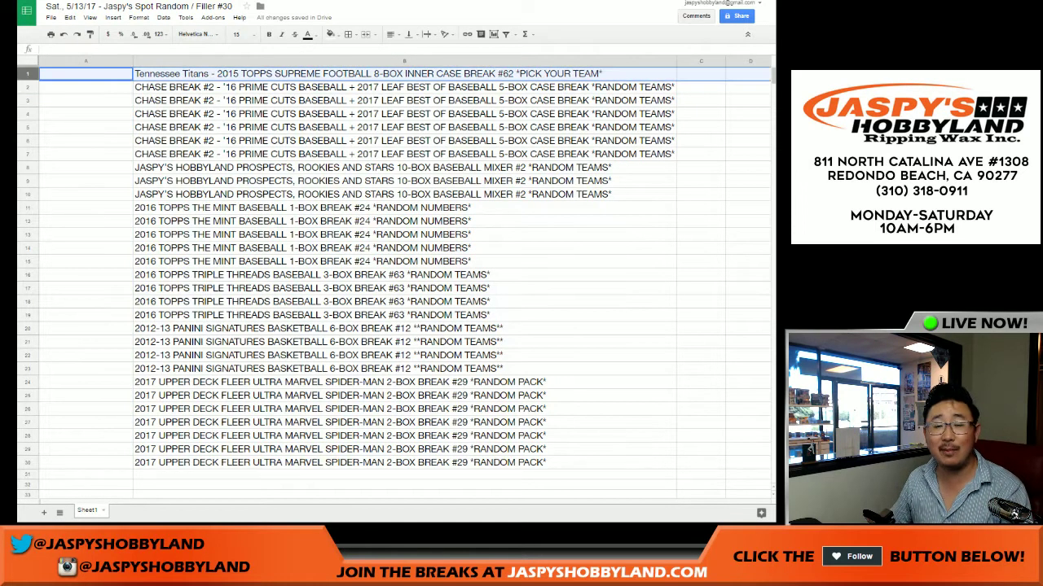
click(27, 87)
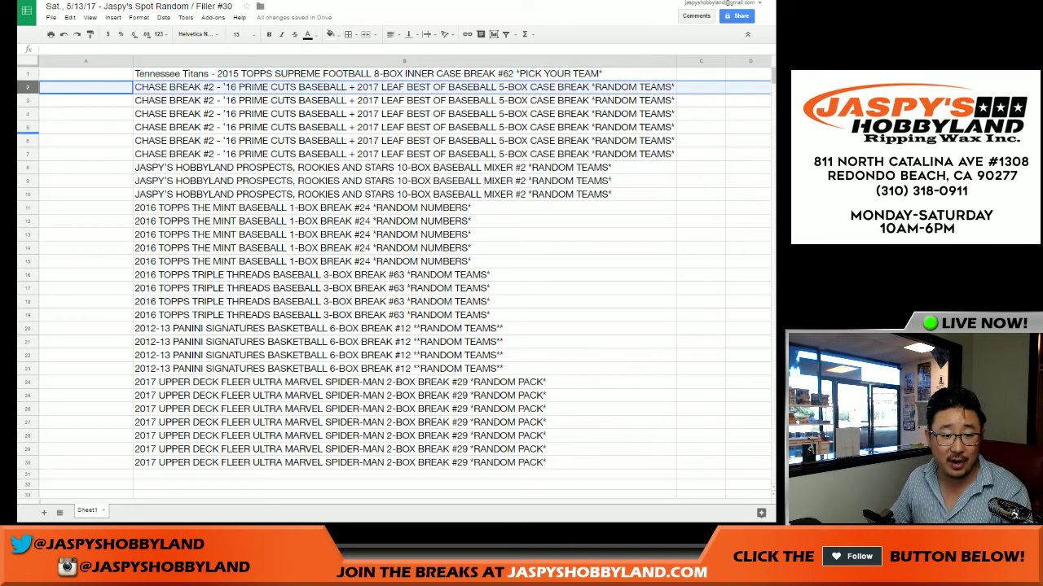
drag(27, 86, 27, 160)
shift+click(26, 154)
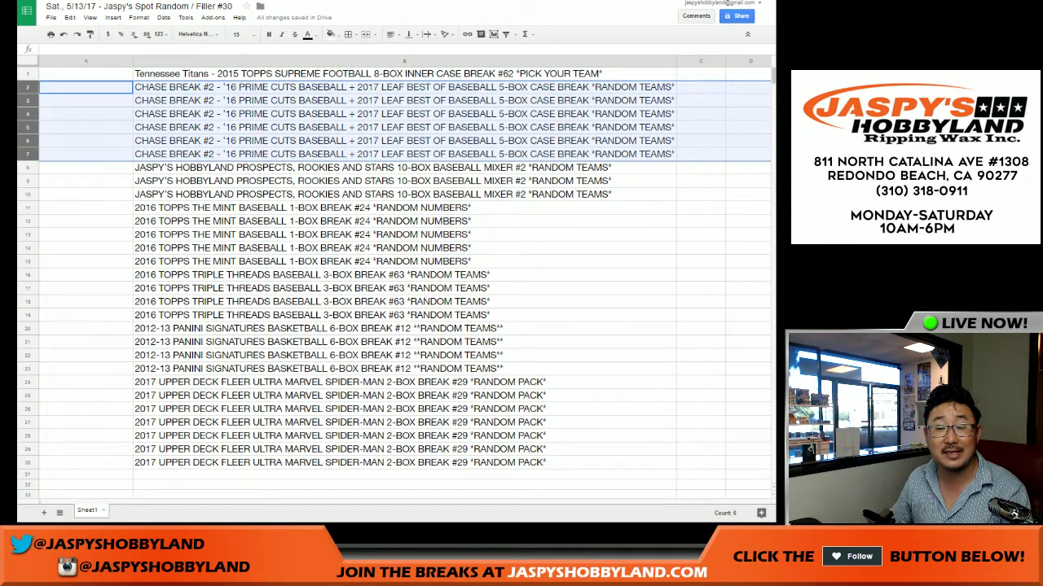
click(27, 167)
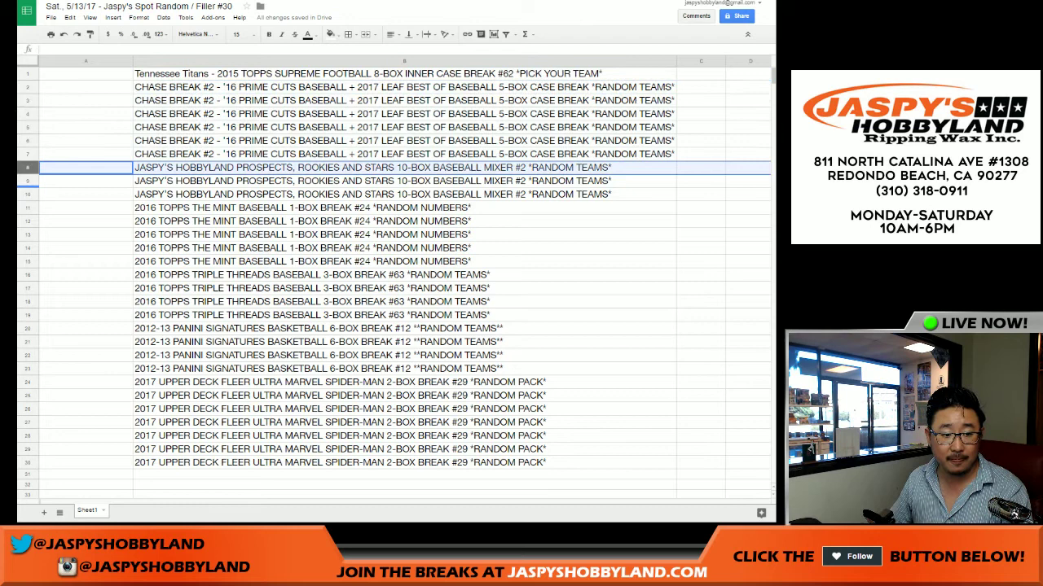
shift+click(27, 194)
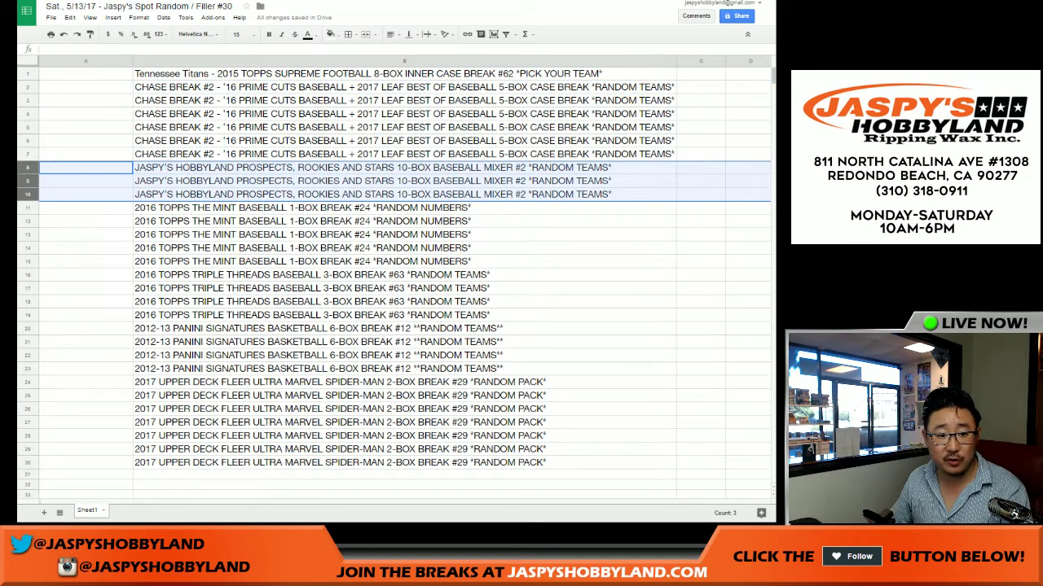
- Select The Mint rows 11–15, Triple Threads 16–19, Panini Signatures 20–23 and Spider-Man 24–30
click(27, 207)
shift+click(27, 261)
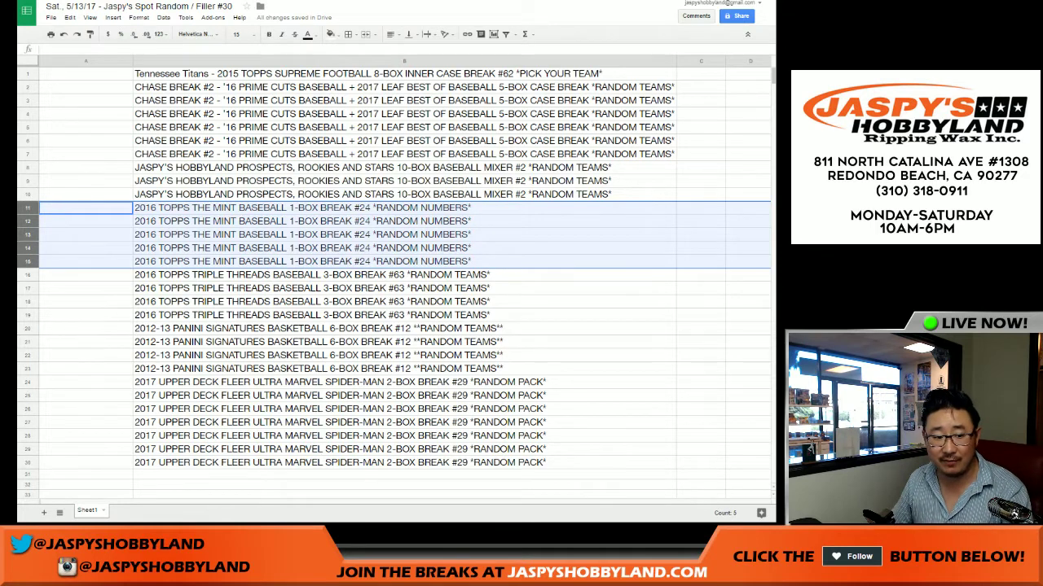
click(27, 274)
shift+click(27, 315)
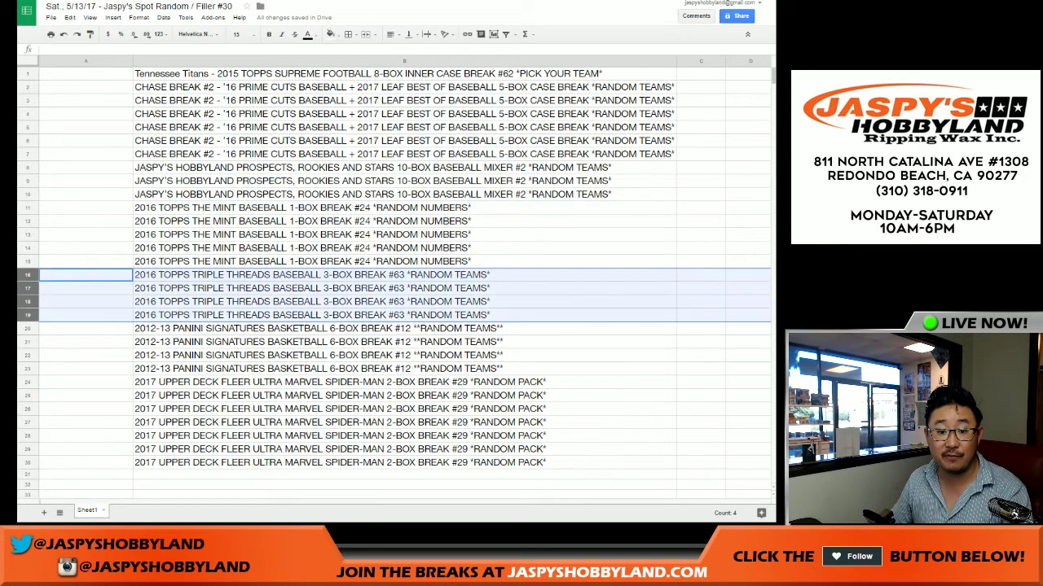
click(27, 328)
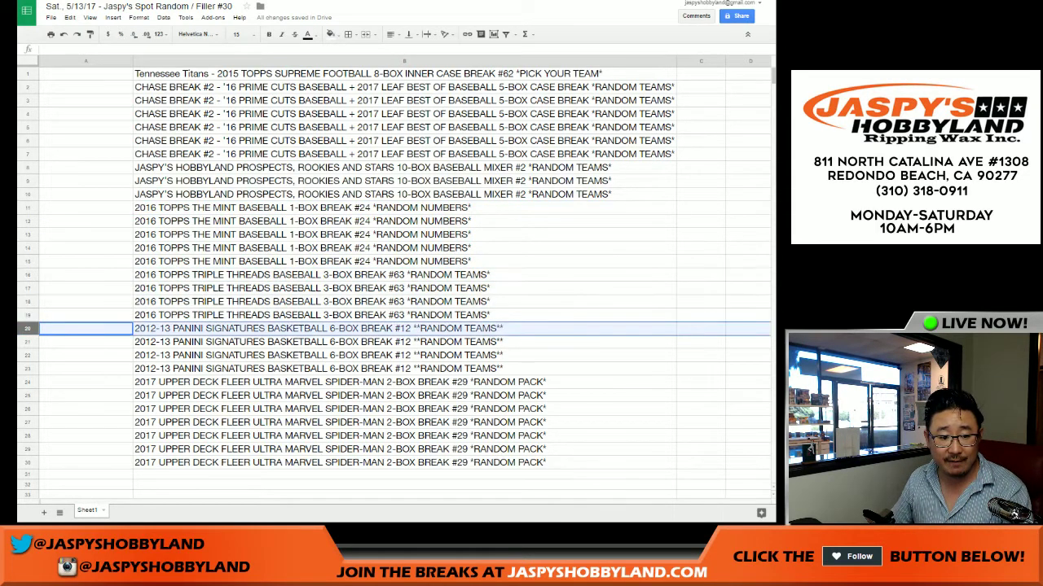
shift+click(27, 368)
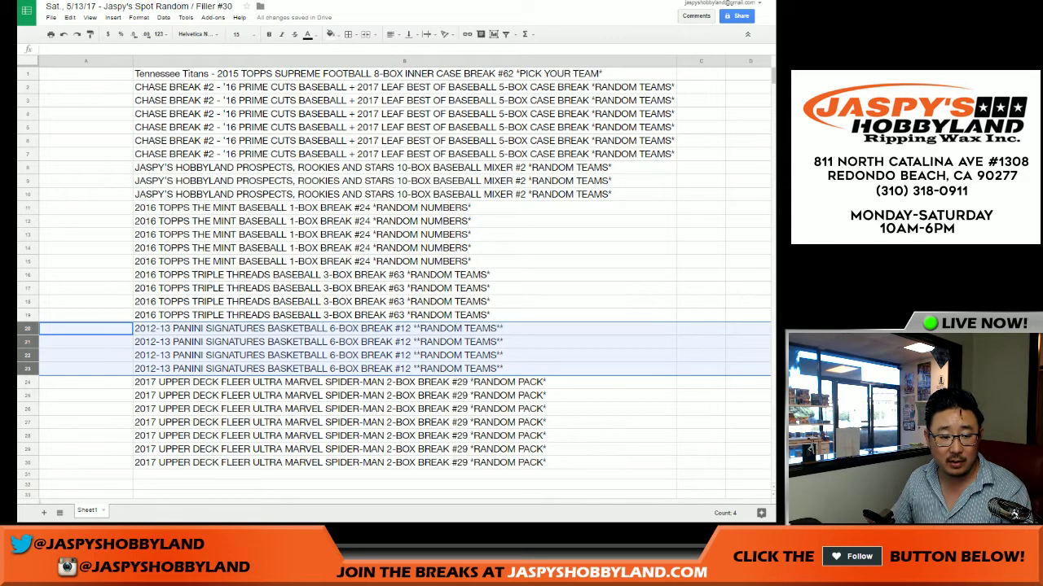
click(27, 382)
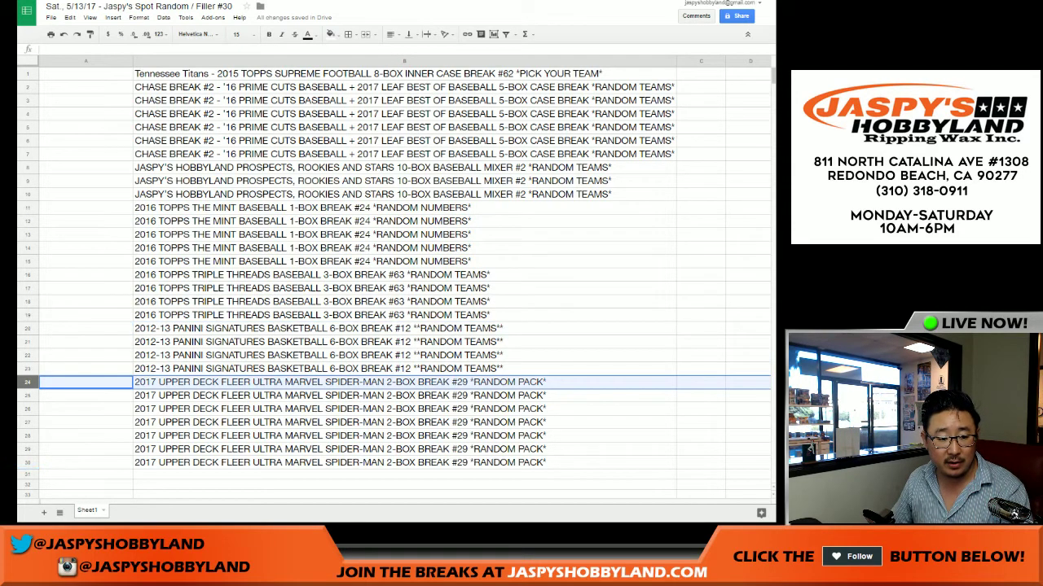
shift+click(27, 462)
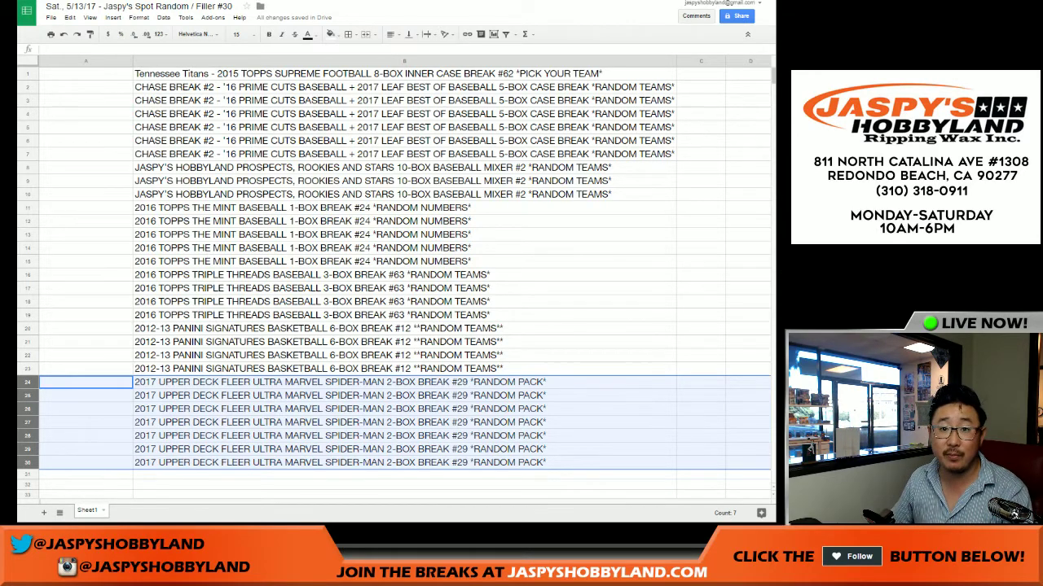
click(85, 73)
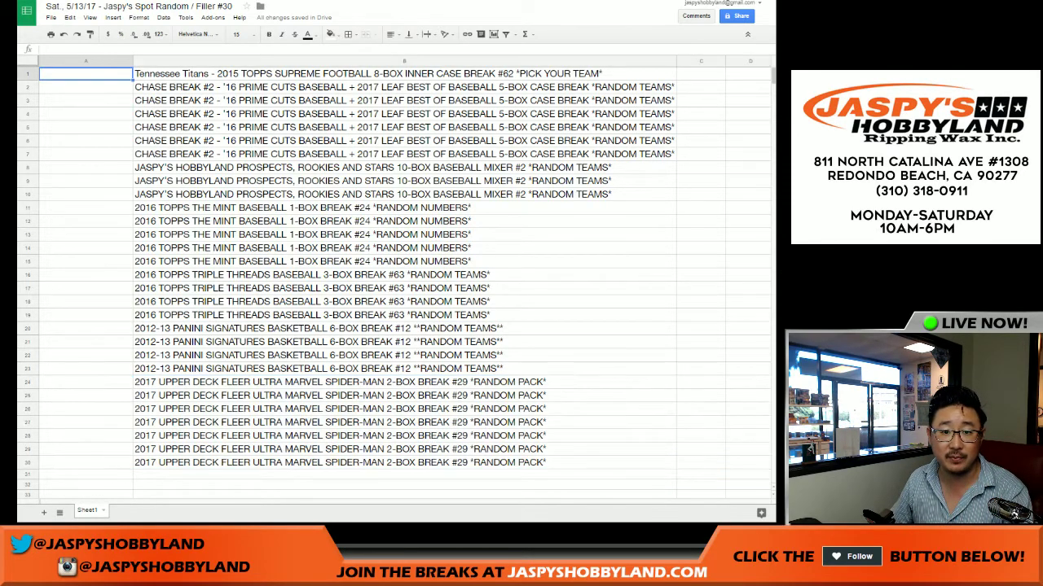
- Roll two dice on the Random.org Dice Roller for a total of 7
key(ctrl+Tab)
key(ctrl+Tab)
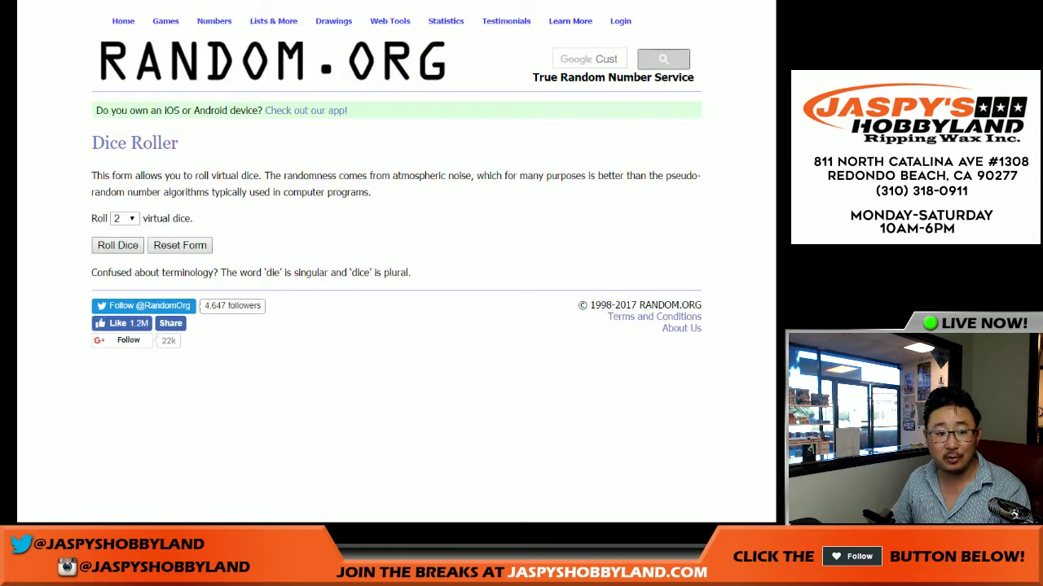
key(Return)
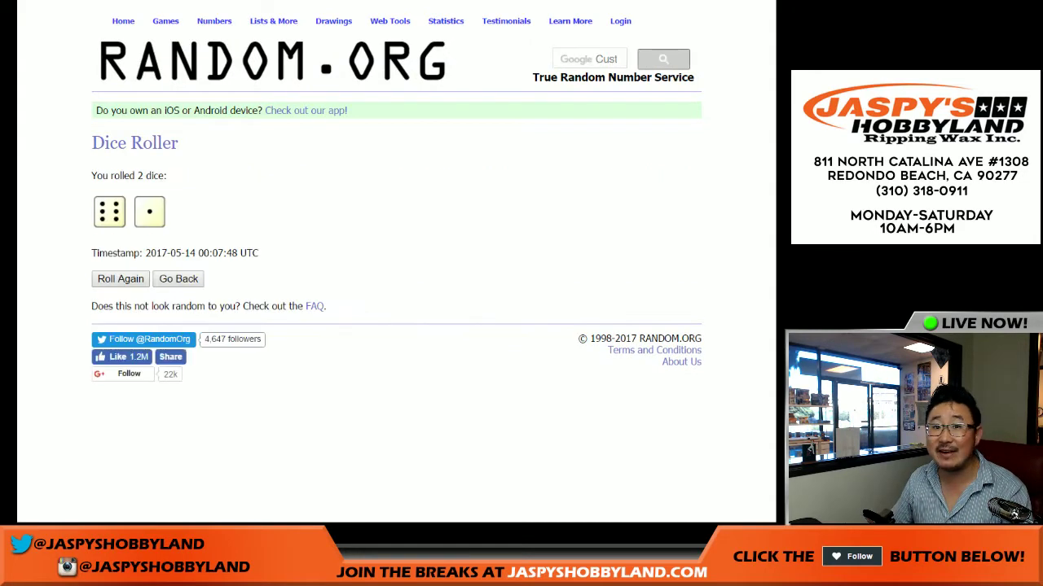
key(ctrl+shift+Tab)
- Shuffle the 30 buyer names seven times and select the final list
scroll(387, 261, down, 2)
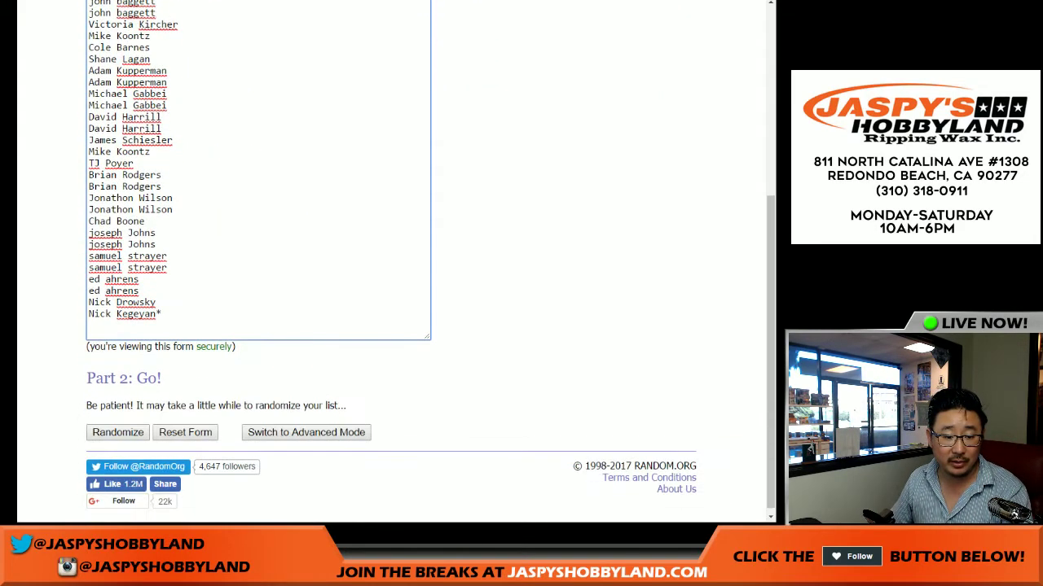
click(117, 432)
scroll(387, 261, down, 2)
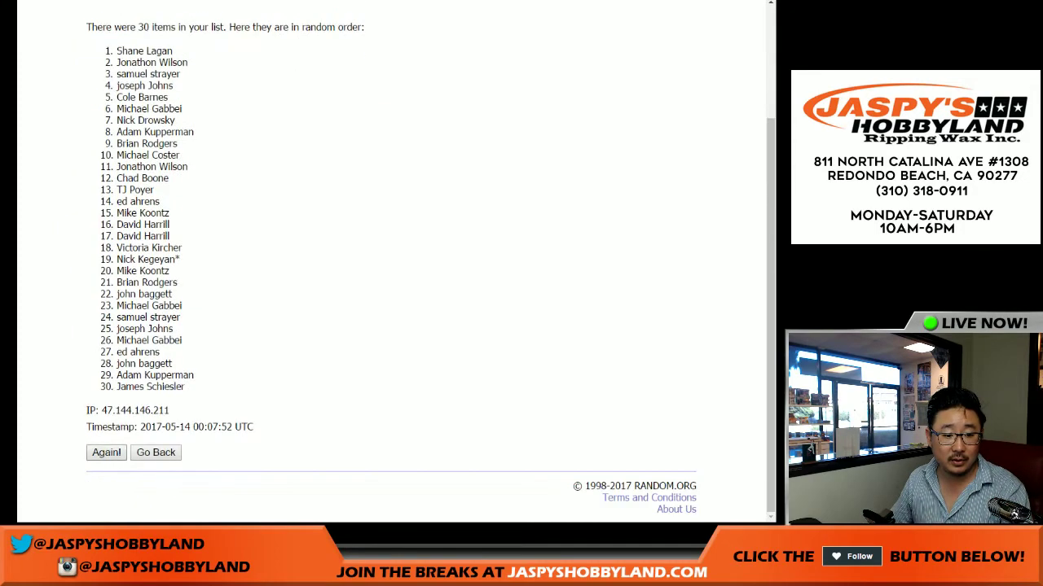
click(105, 451)
scroll(387, 260, down, 2)
scroll(387, 261, down, 1)
click(105, 451)
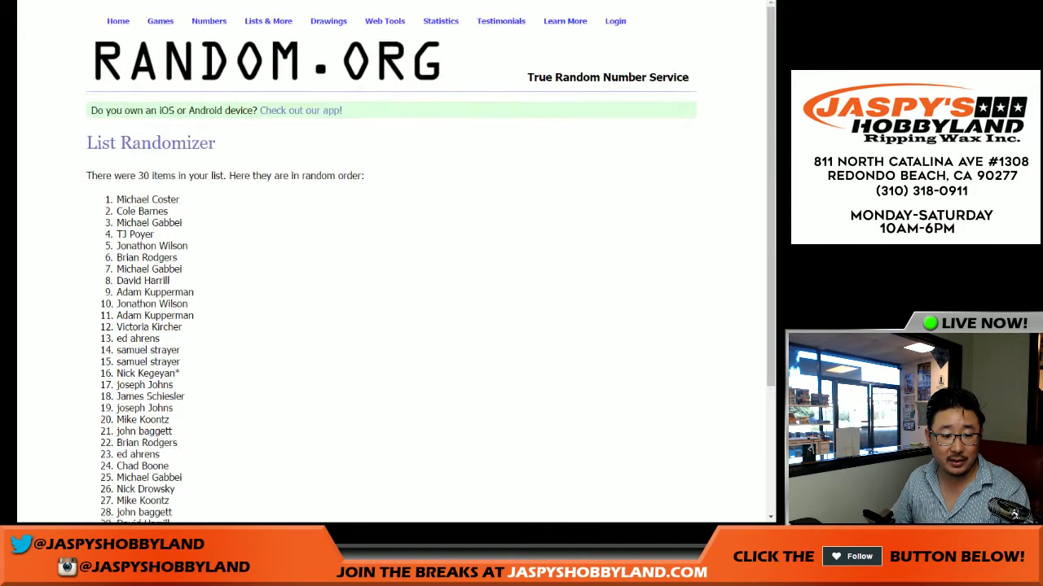
scroll(387, 260, down, 3)
click(106, 451)
scroll(386, 261, down, 3)
click(105, 451)
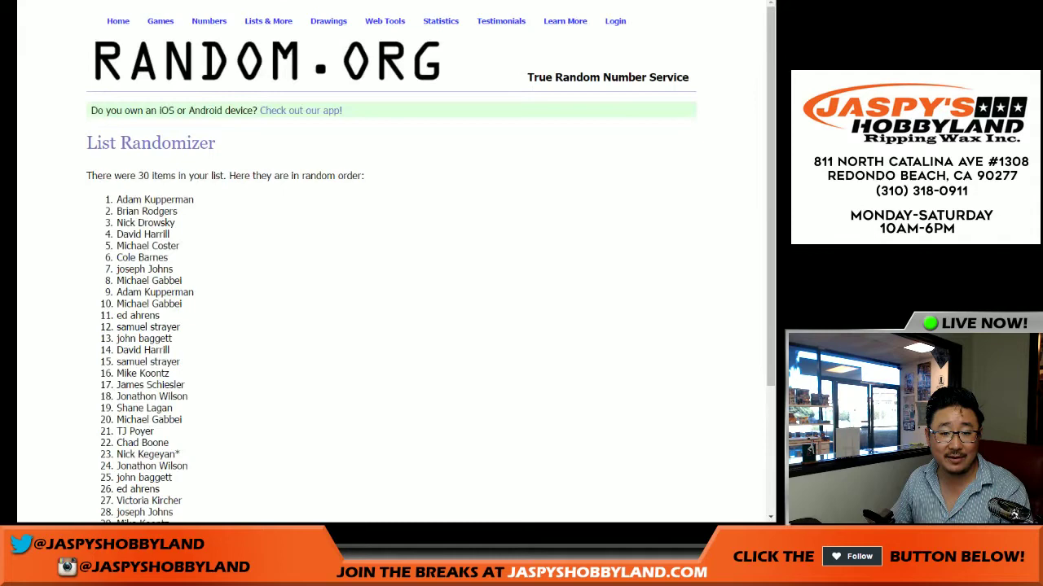
scroll(387, 260, down, 3)
click(106, 452)
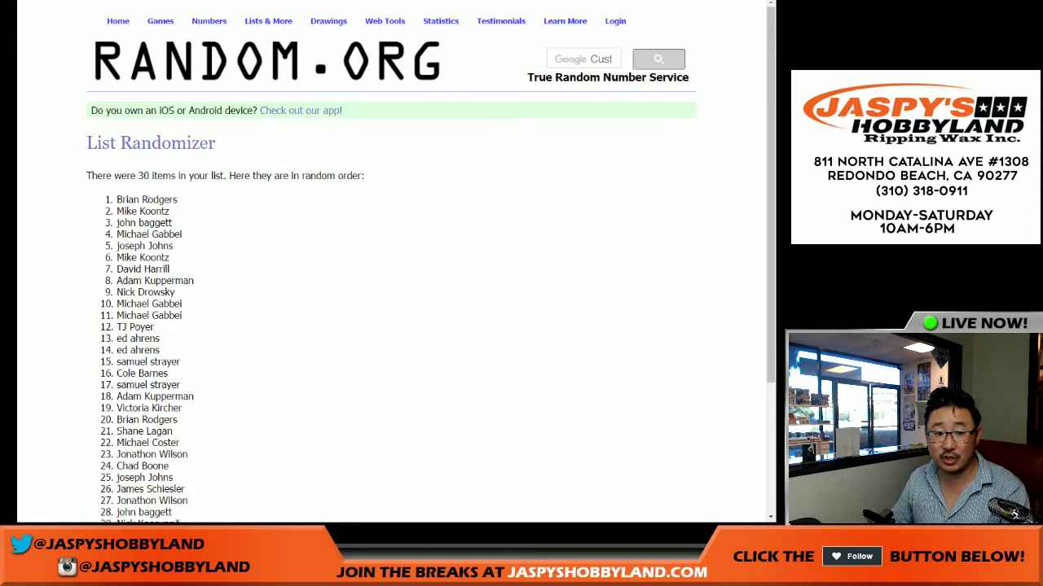
scroll(387, 261, down, 3)
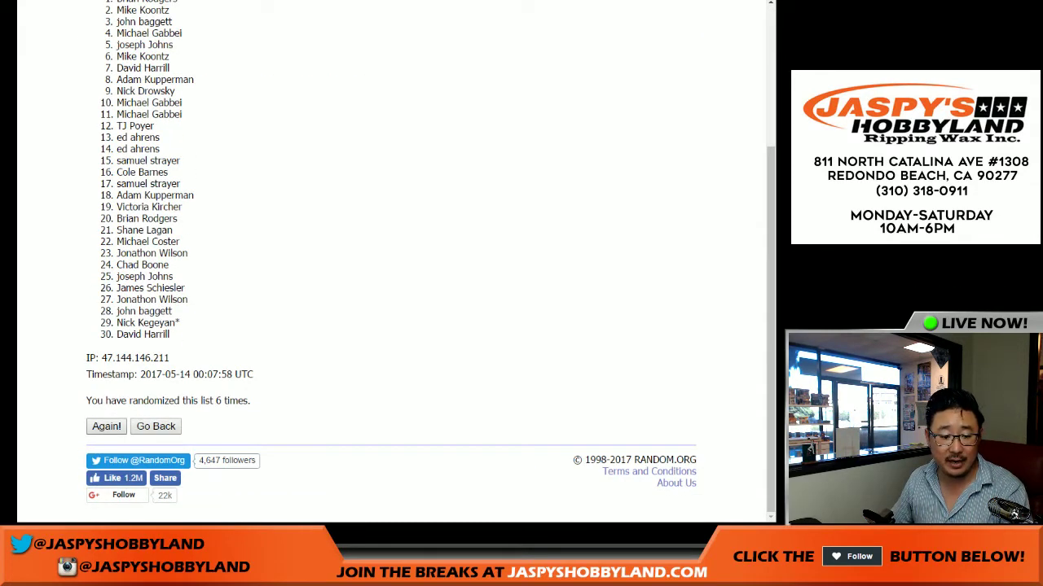
click(106, 426)
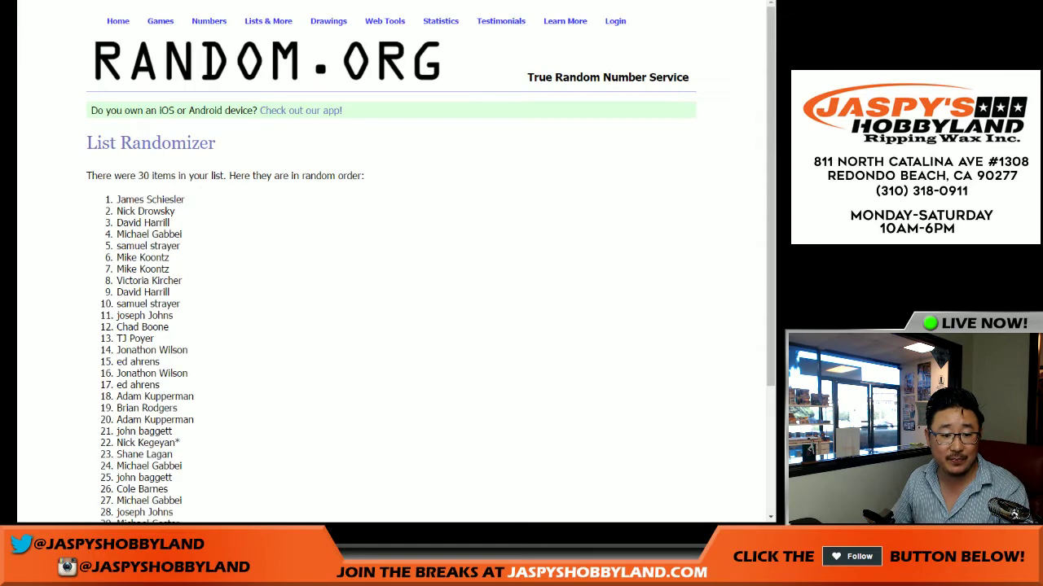
scroll(106, 426, down, 5)
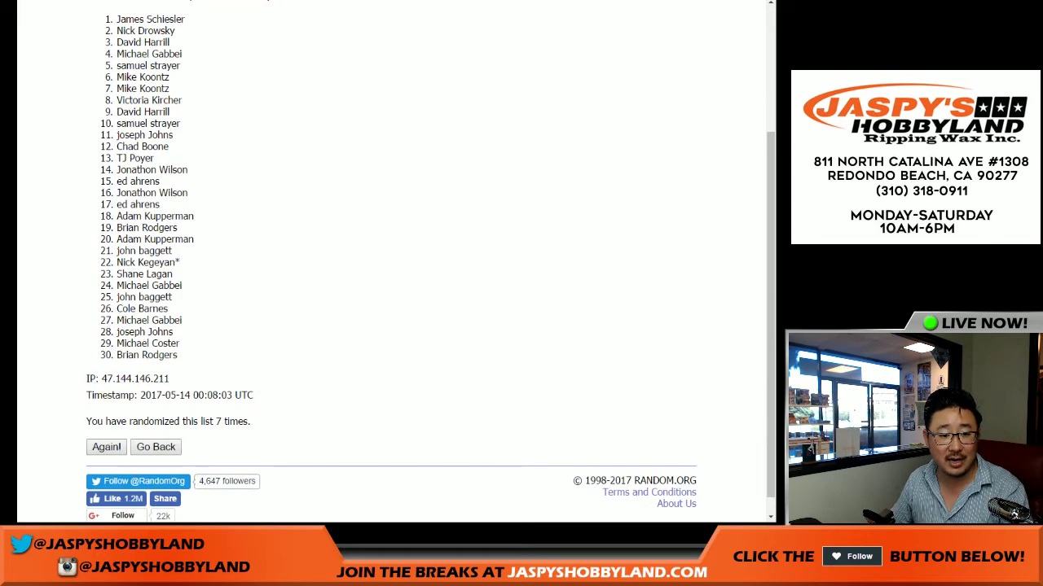
mouse_move(116, 19)
mouse_down()
mouse_move(174, 30)
mouse_move(178, 355)
mouse_up()
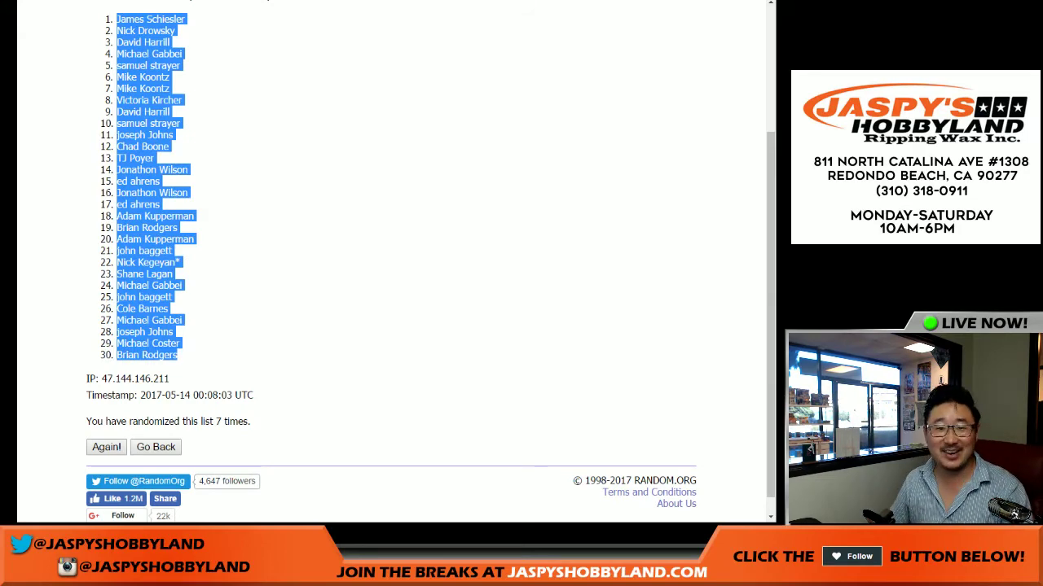
- Paste the randomized buyer names into column A starting at A1
key(ctrl+Tab)
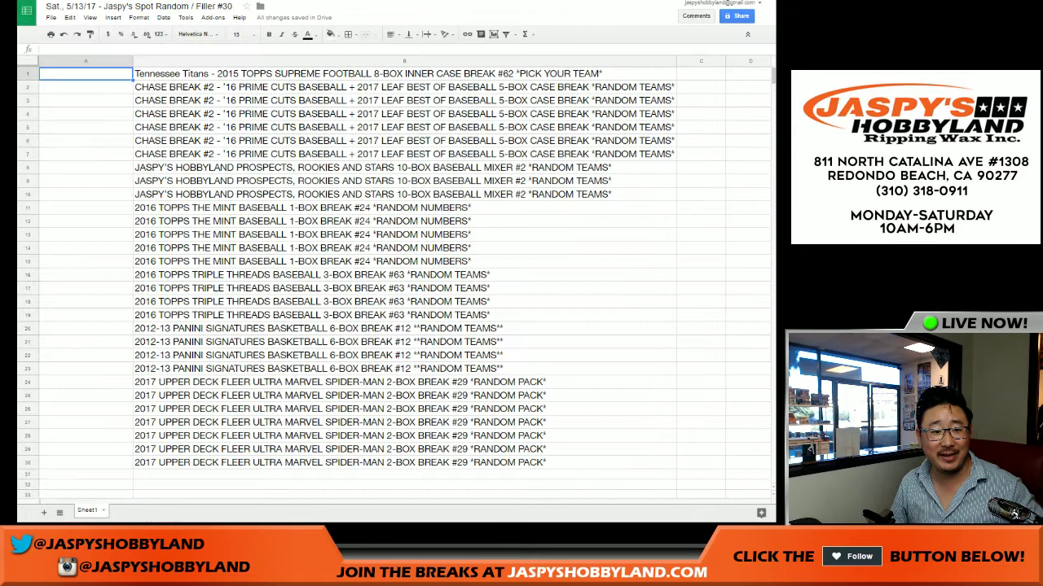
right_click(85, 75)
click(106, 122)
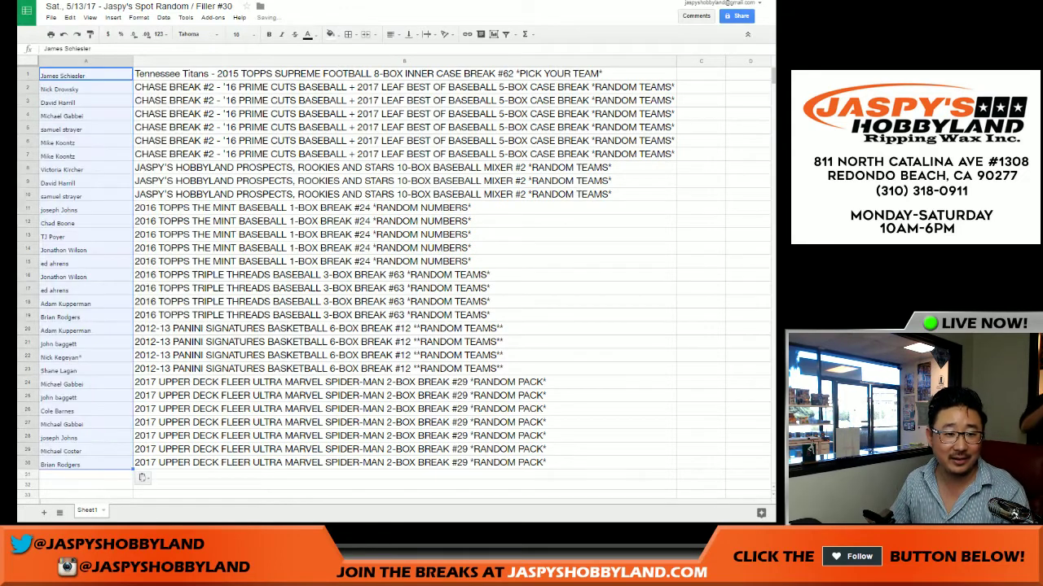
- Set the pasted names to Helvetica Neue and enlarge their font size
click(196, 34)
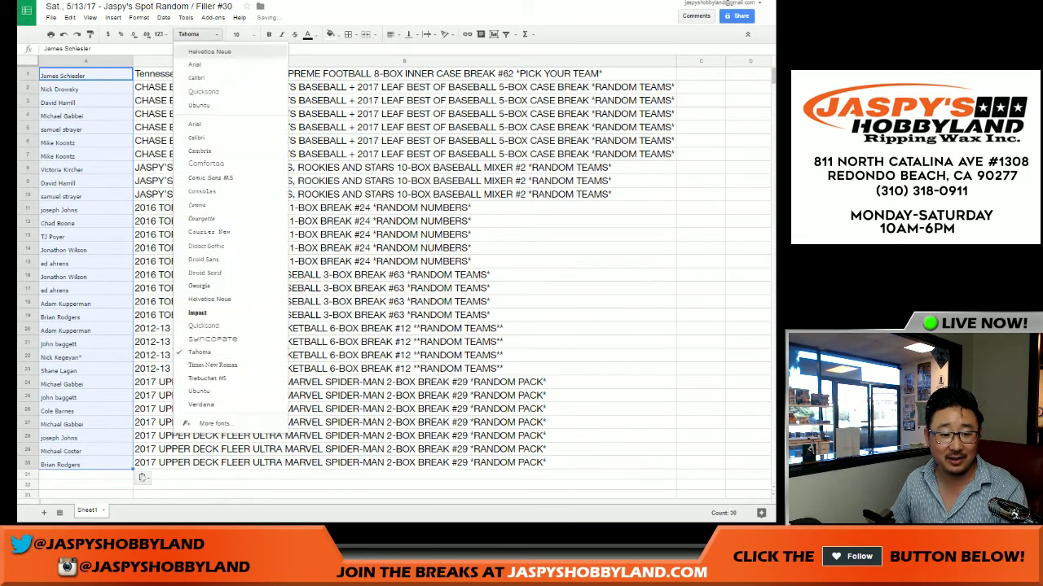
click(212, 52)
click(236, 33)
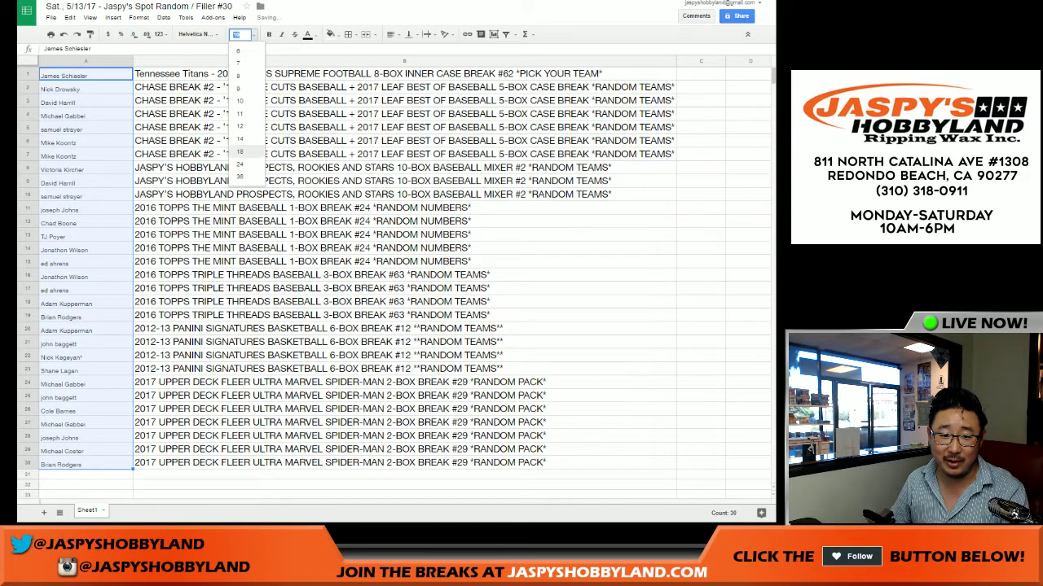
click(238, 152)
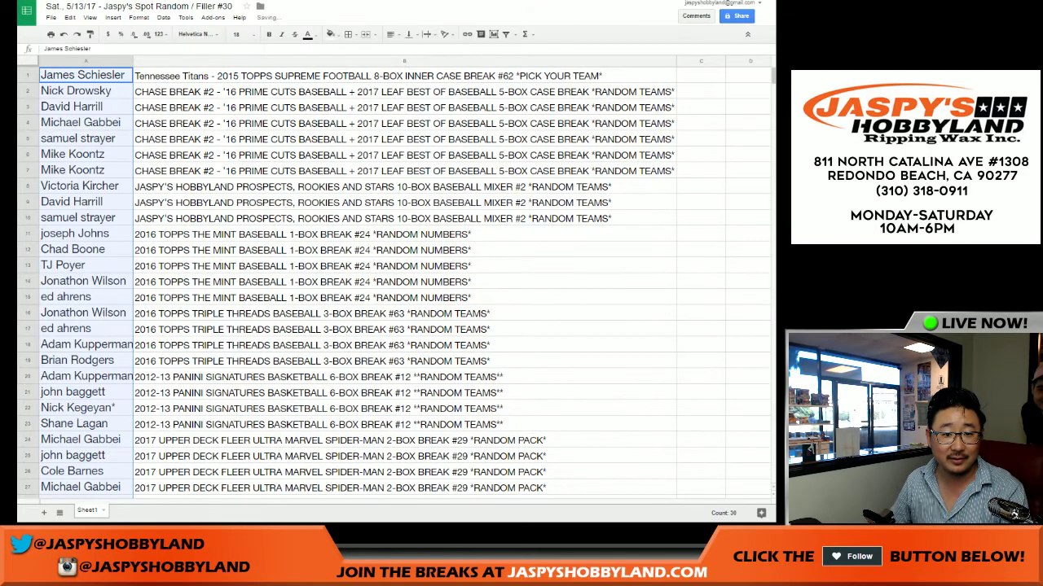
click(237, 33)
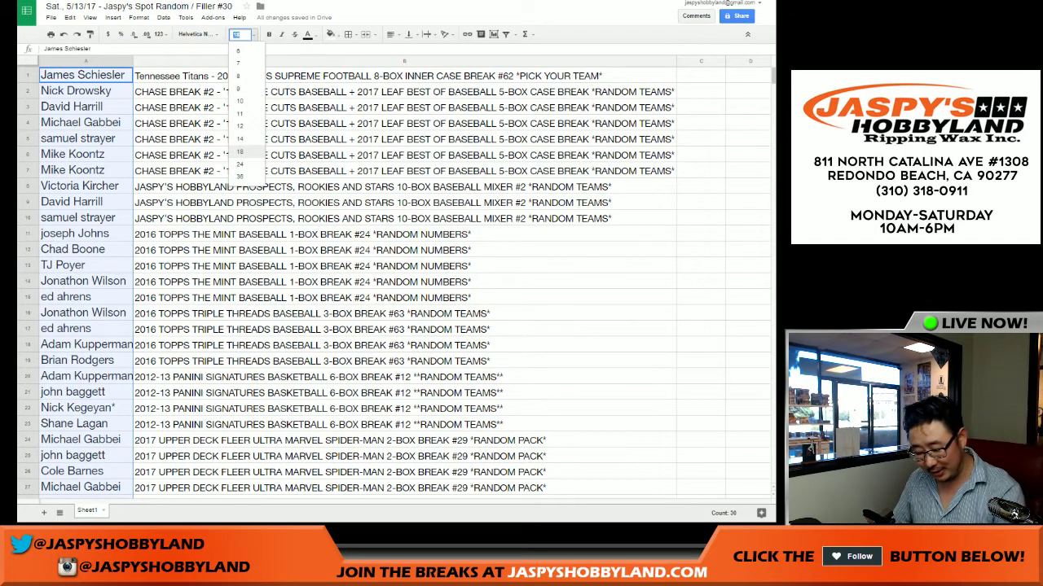
key(Return)
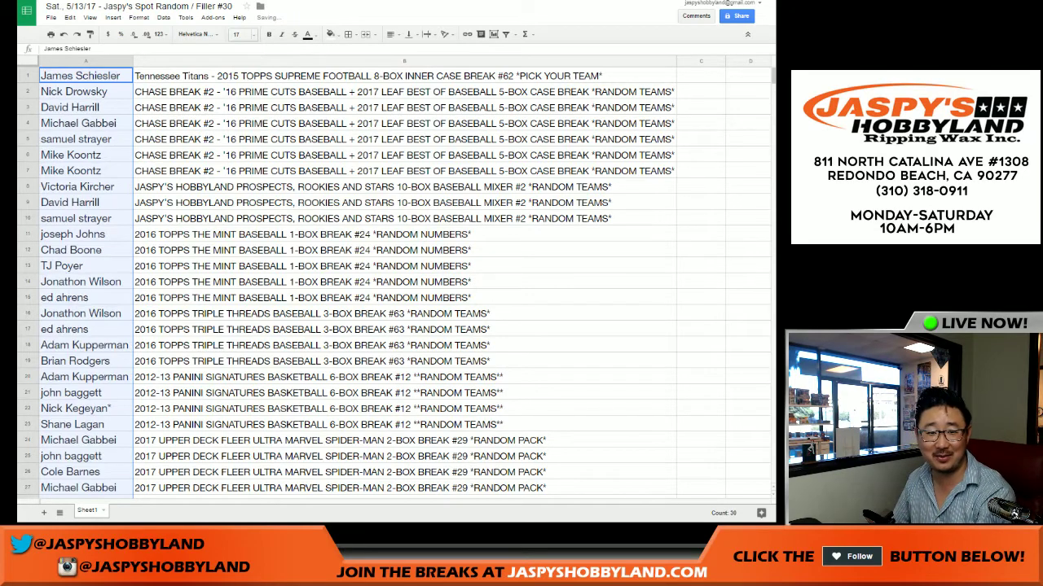
scroll(391, 277, down, 3)
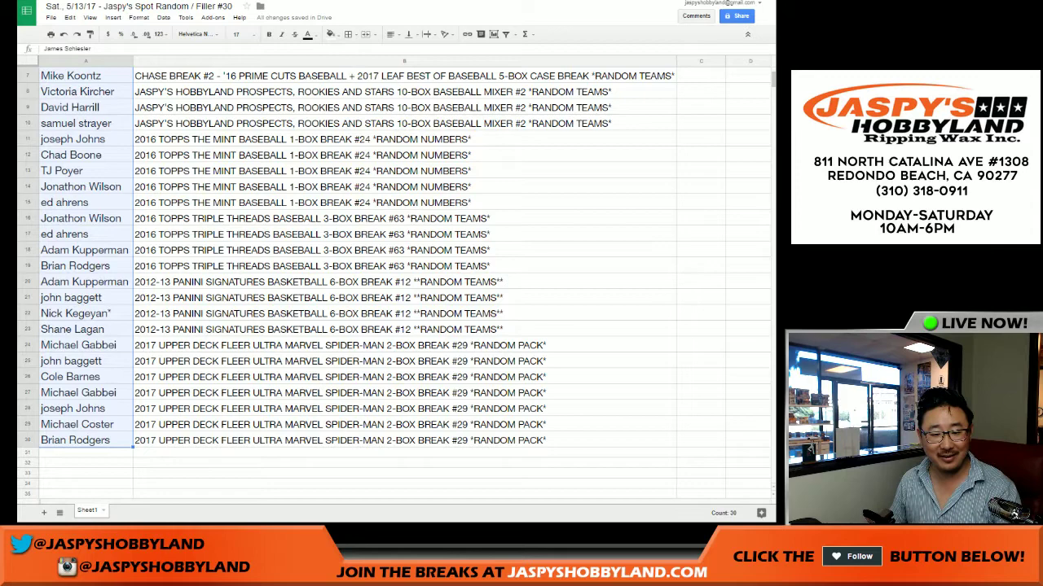
scroll(391, 277, up, 3)
- Select the whole sheet and set all text to font size 15
key(ctrl+a)
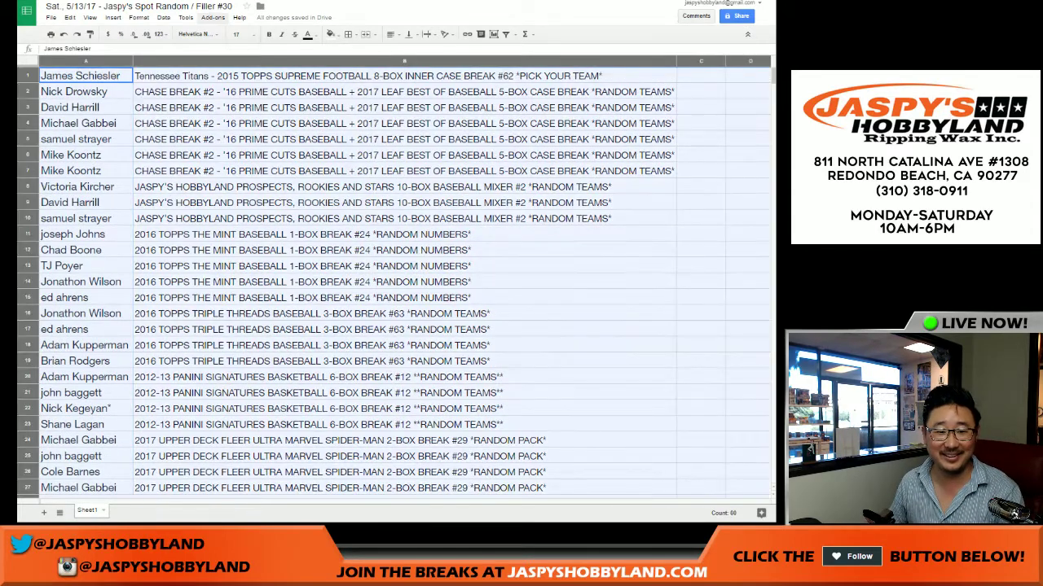
click(240, 34)
text(1)
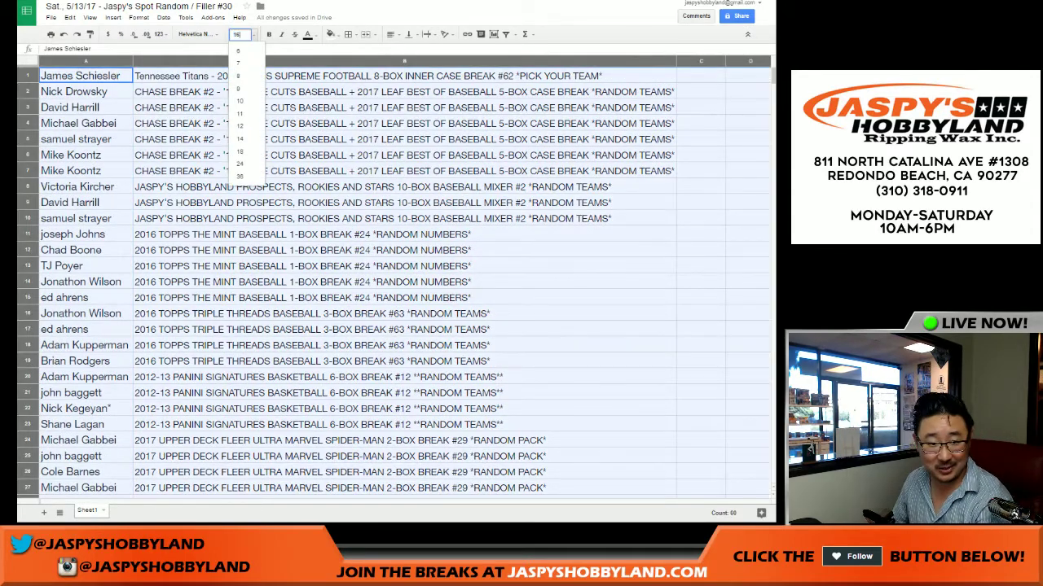
key(Return)
click(240, 34)
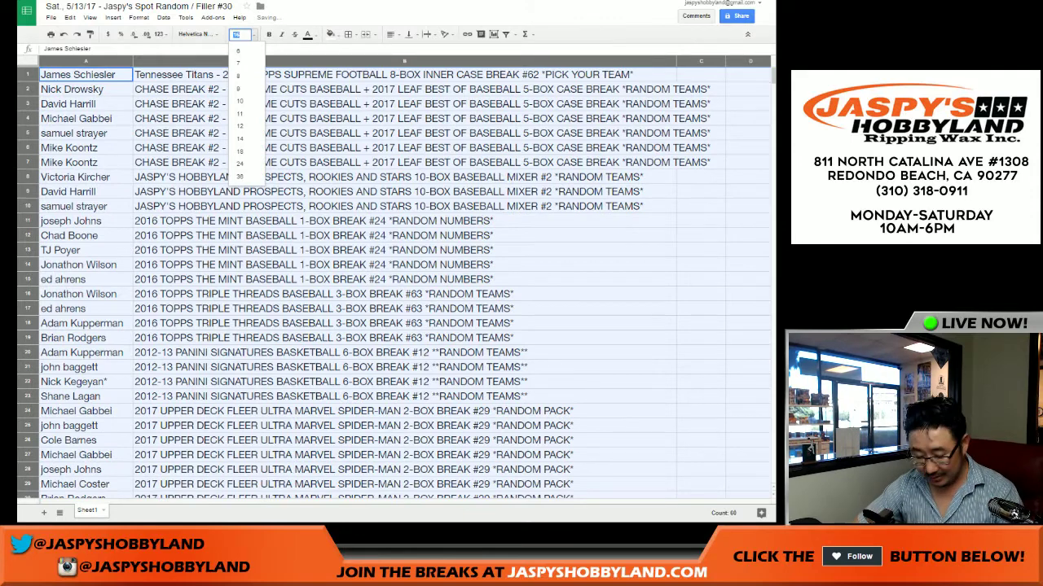
key(Return)
click(236, 34)
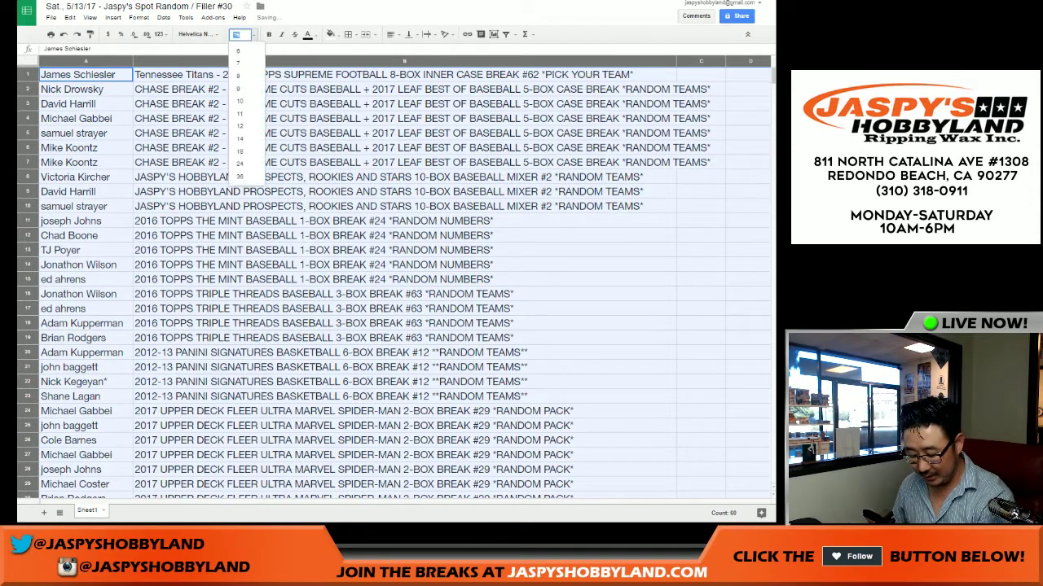
key(Return)
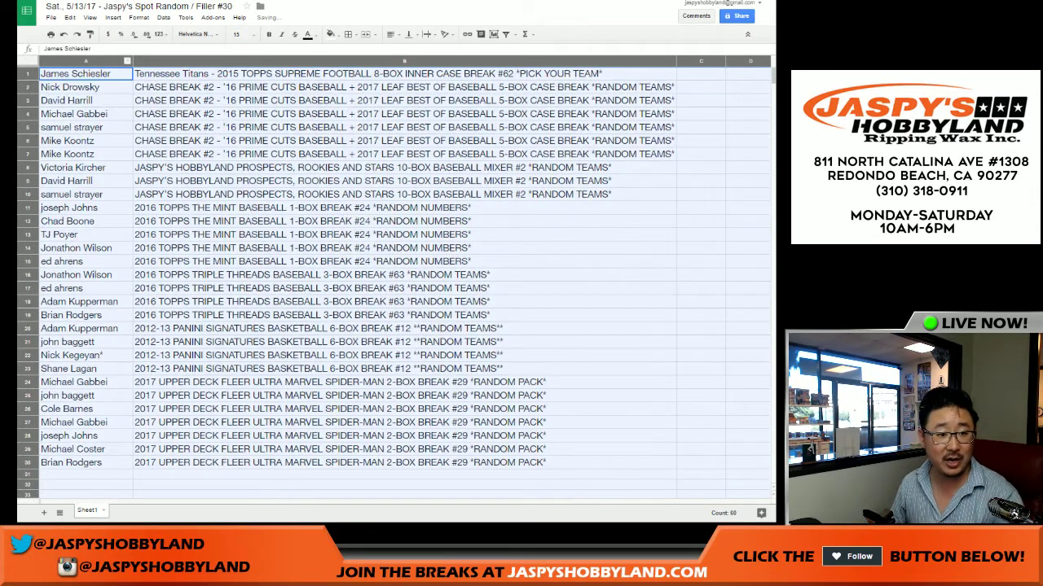
click(27, 74)
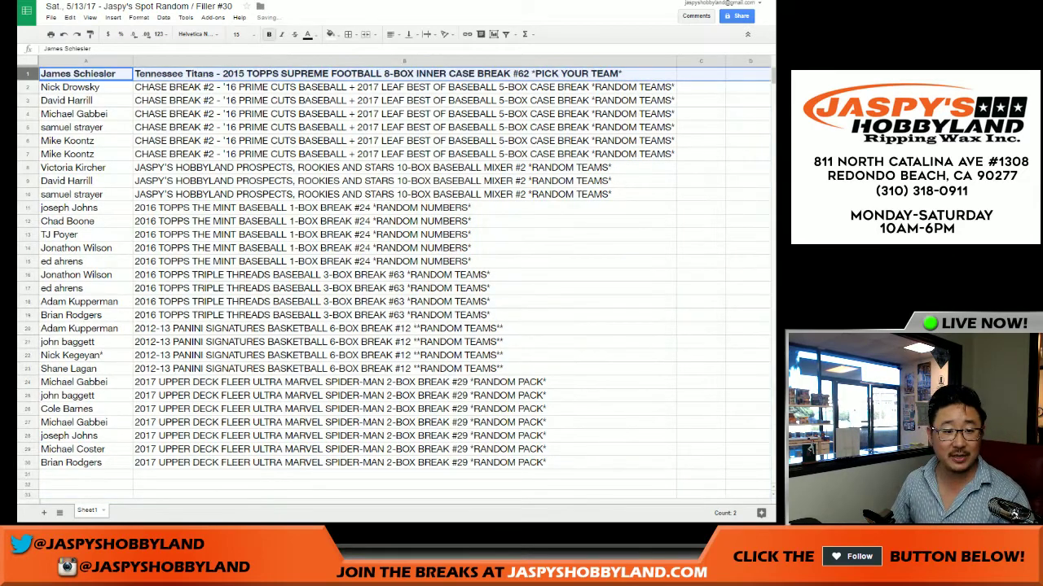
- Highlight the Chase break rows 2–7, prospects mixer rows 8–10 and The Mint rows 11–15
drag(27, 87, 26, 154)
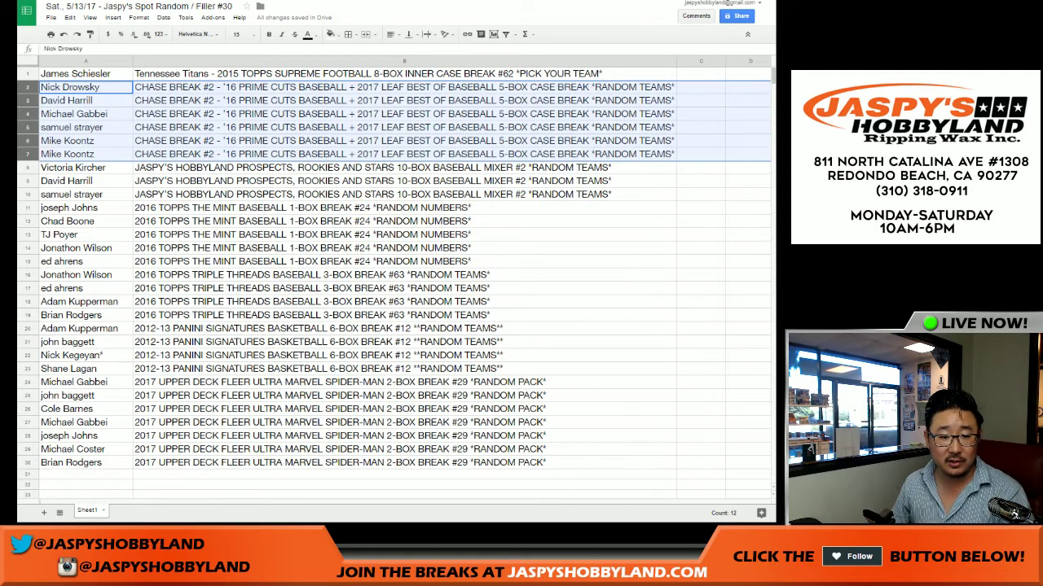
mouse_move(73, 167)
mouse_down()
mouse_move(367, 167)
mouse_move(366, 194)
mouse_up()
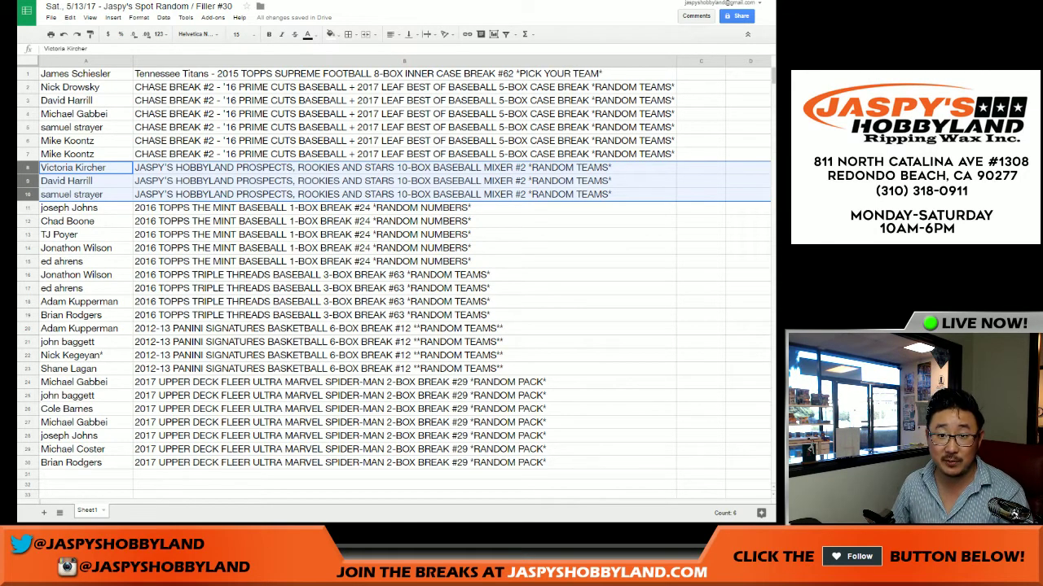
mouse_move(69, 208)
mouse_down()
mouse_move(301, 207)
mouse_move(301, 261)
mouse_up()
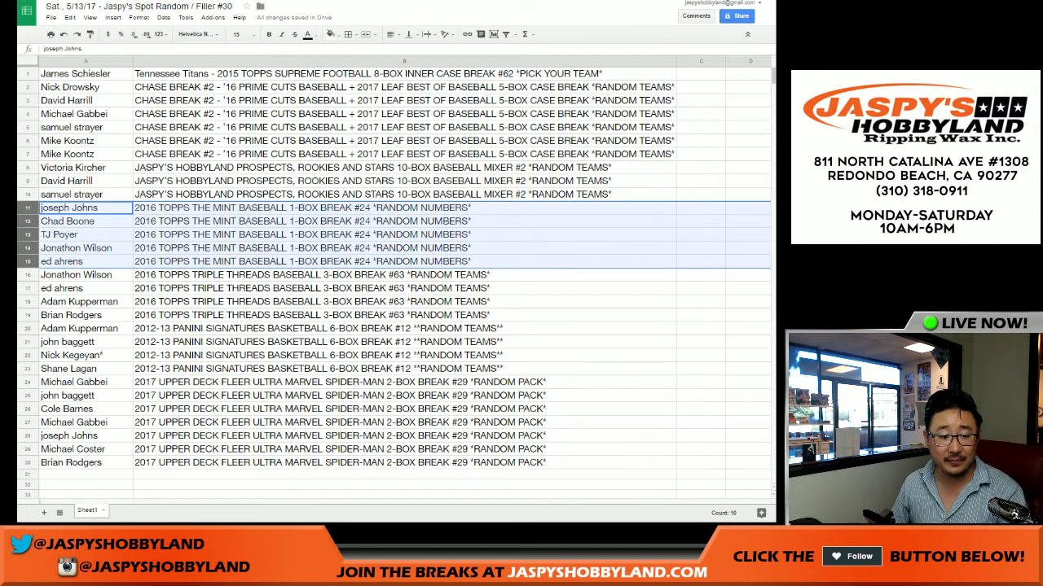
- Highlight the Triple Threads buyers in rows 16–19
mouse_move(76, 274)
mouse_down()
mouse_move(301, 274)
mouse_move(302, 315)
mouse_up()
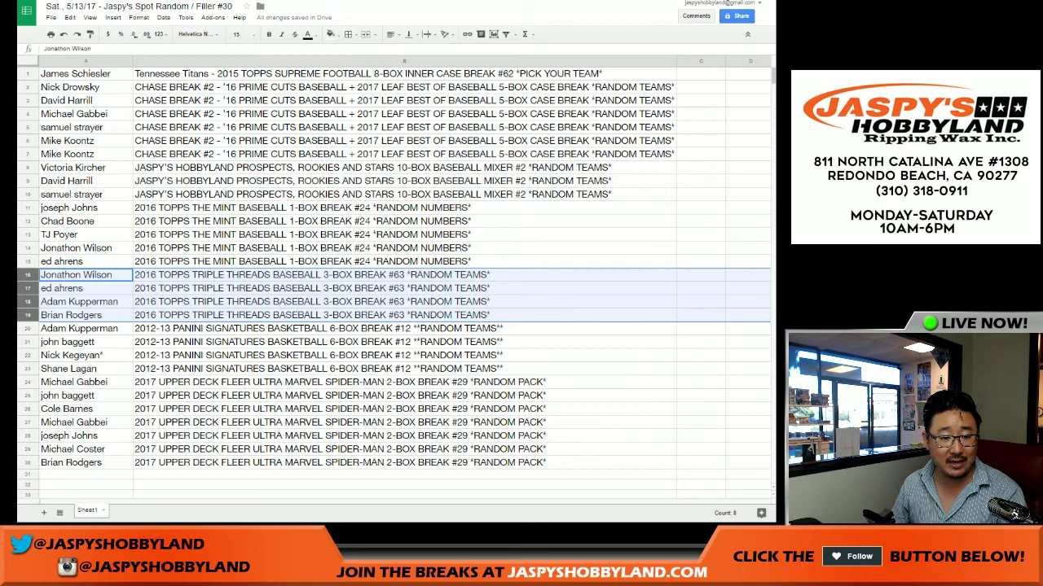
mouse_move(68, 221)
mouse_down()
mouse_move(302, 221)
mouse_move(302, 261)
mouse_up()
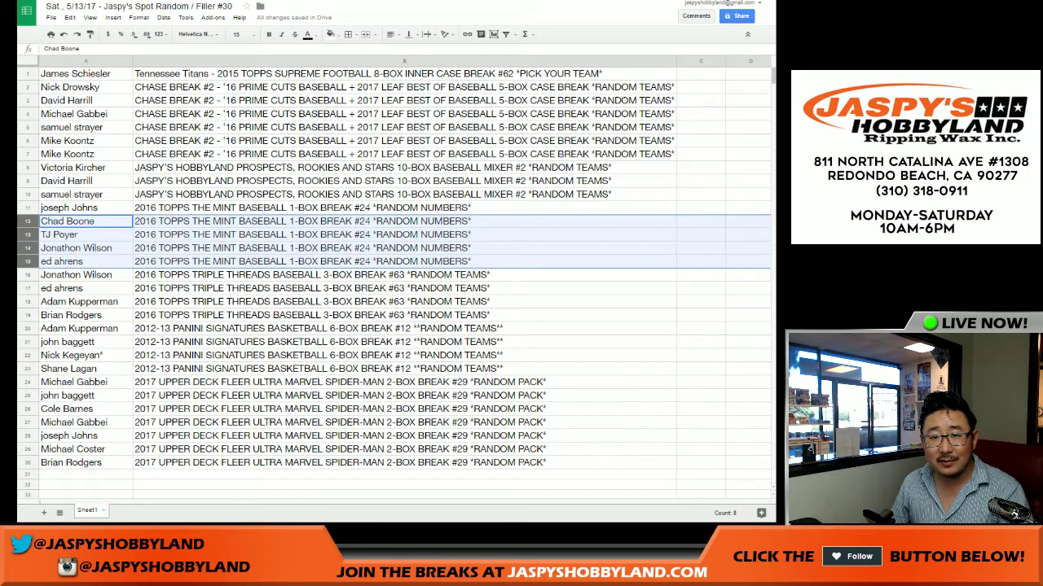
mouse_move(76, 275)
mouse_down()
mouse_move(309, 275)
mouse_move(310, 314)
mouse_up()
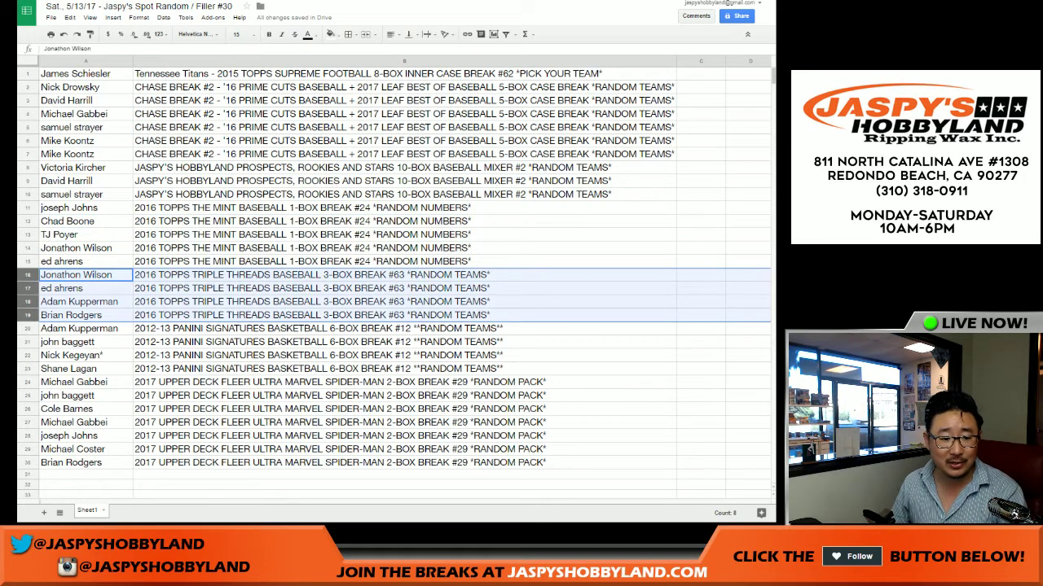
mouse_move(79, 328)
mouse_down()
mouse_move(318, 328)
mouse_move(318, 463)
mouse_up()
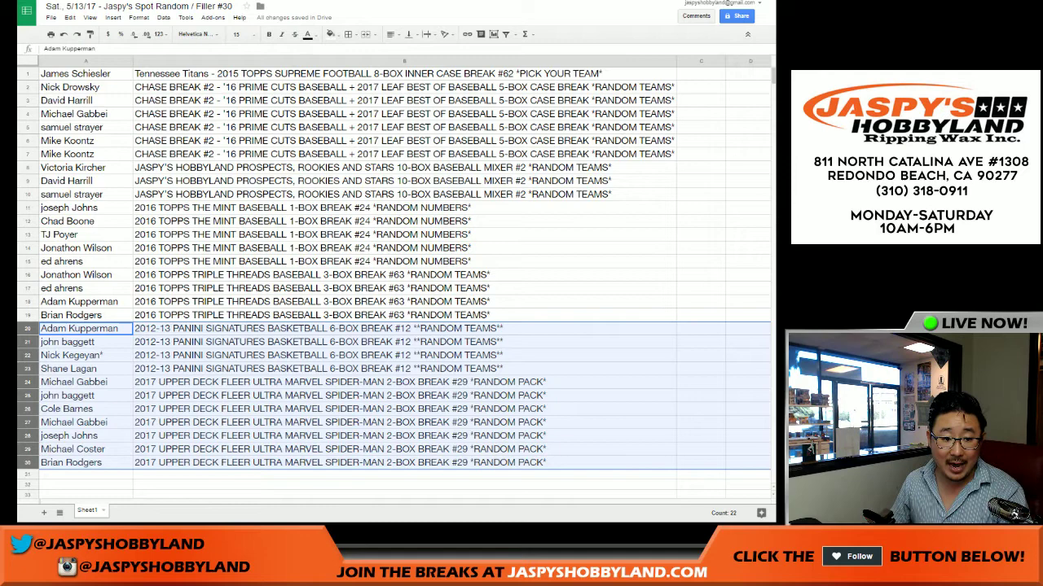
- Highlight the Panini Signatures rows 20–23 and Spider-Man rows 24–30, then deselect
click(79, 328)
key(shift+space)
key(shift+Down)
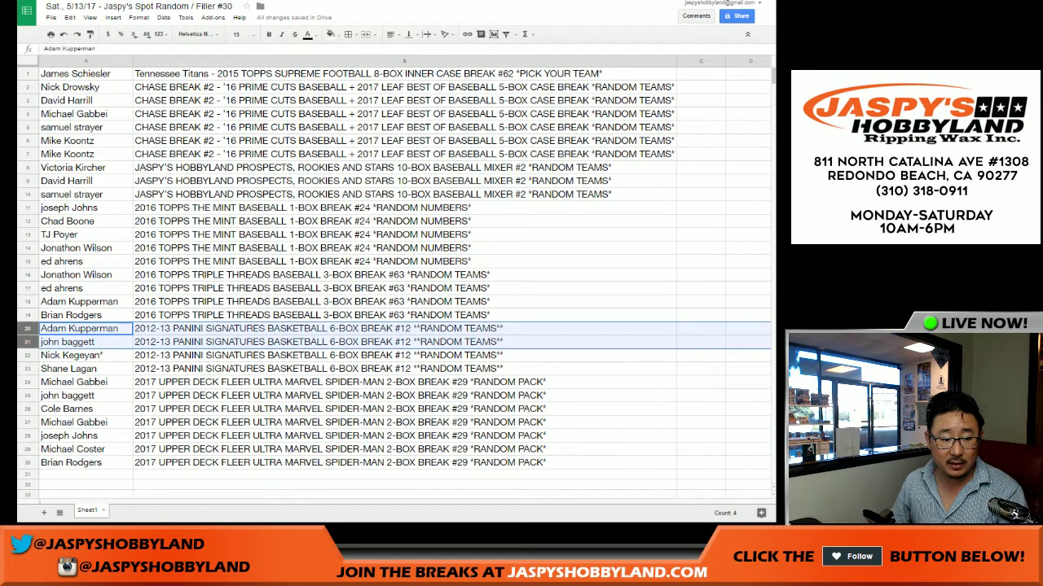
key(shift+Down)
key(shift+Down)
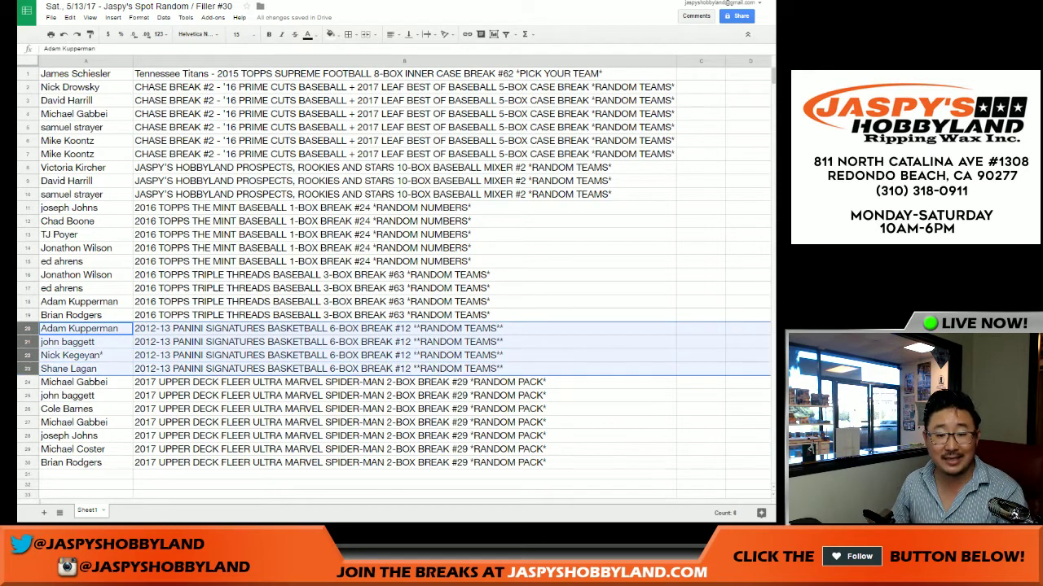
click(26, 382)
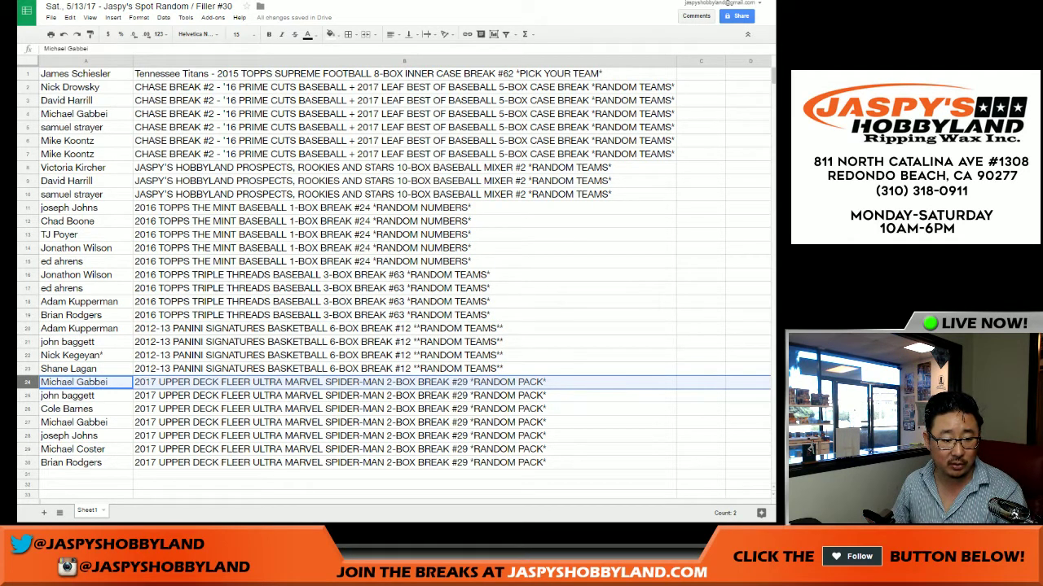
shift+click(27, 462)
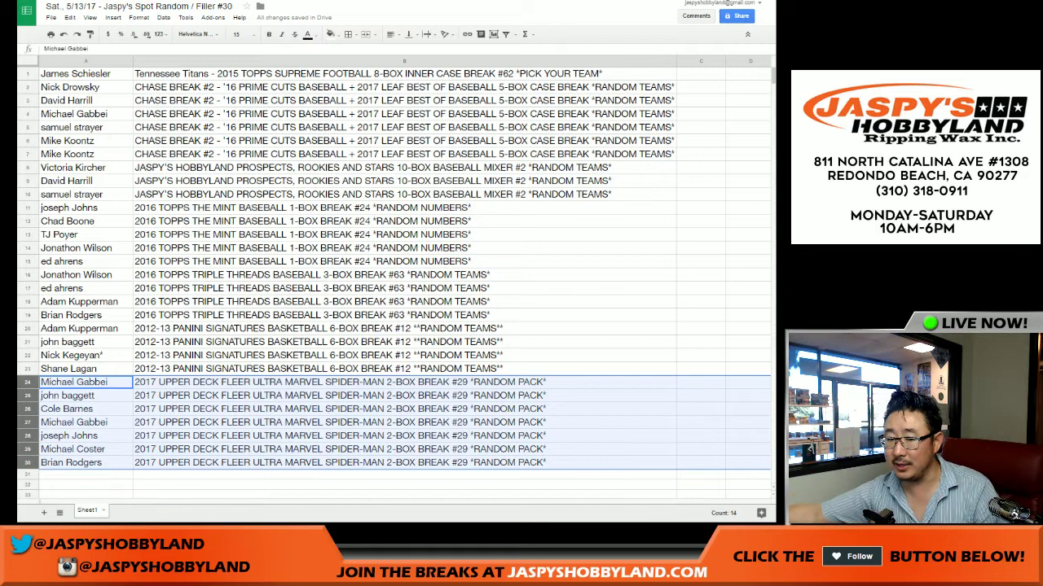
click(404, 248)
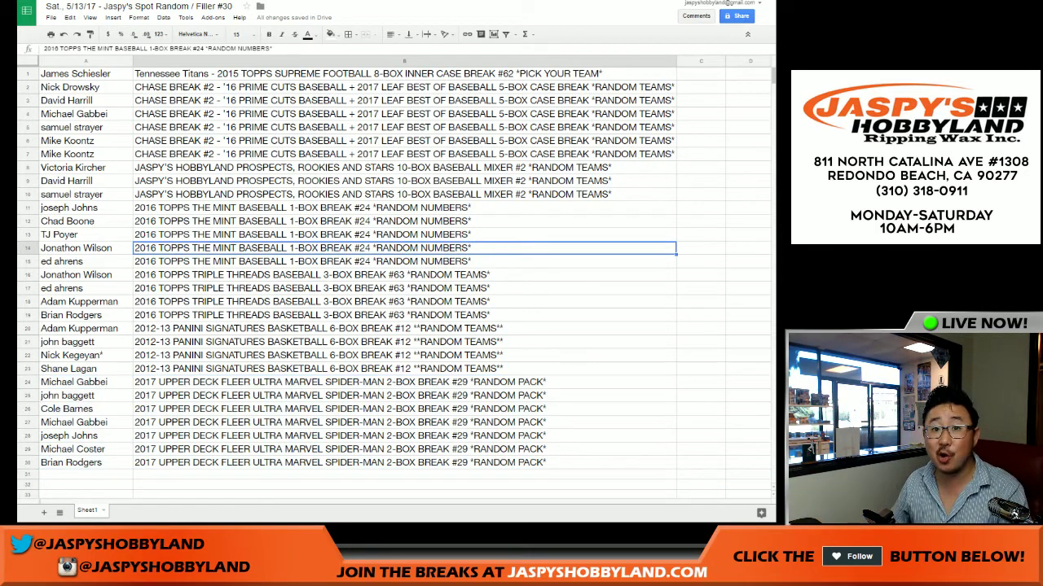
click(75, 74)
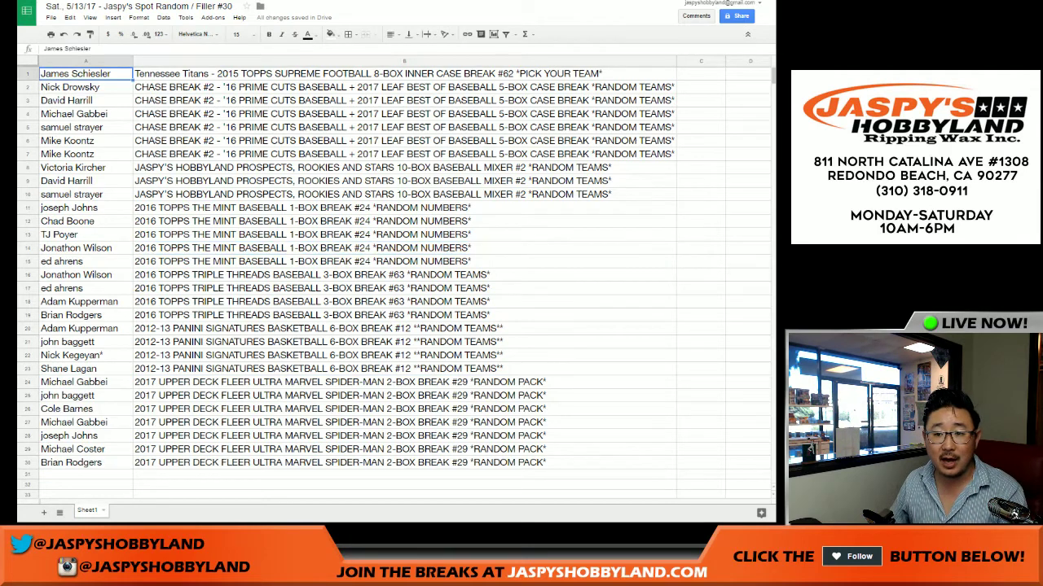